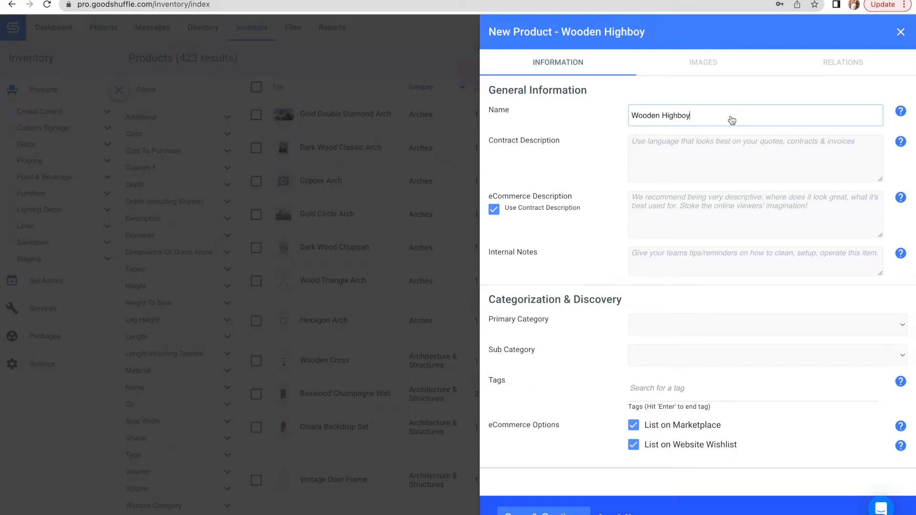
Complete the new product's name as "Wooden Highboy Table"
{"action": "type", "text": "Table"}
Enter the sample text "Put description here." as the contract description and clear it again
{"action": "left_click", "coordinate": [707, 173]}
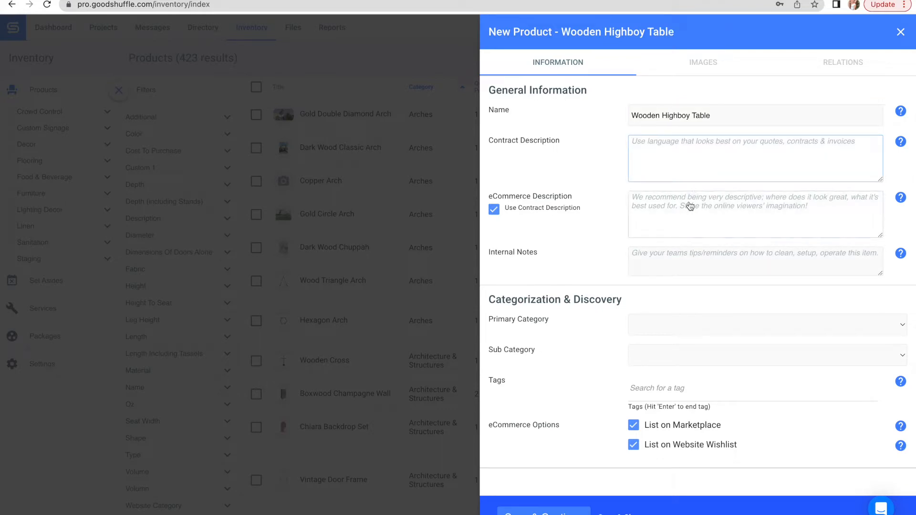
{"action": "type", "text": "Put desc"}
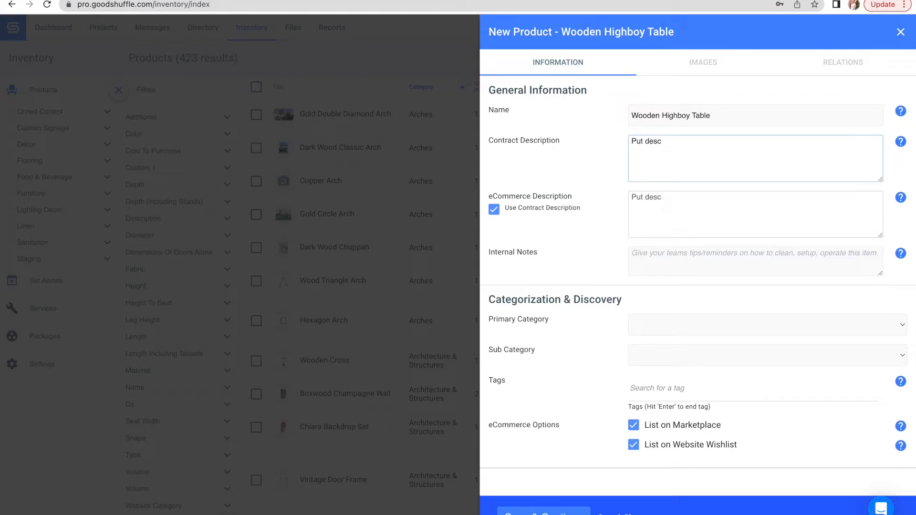
{"action": "type", "text": "ription here."}
{"action": "triple_click", "coordinate": [739, 152]}
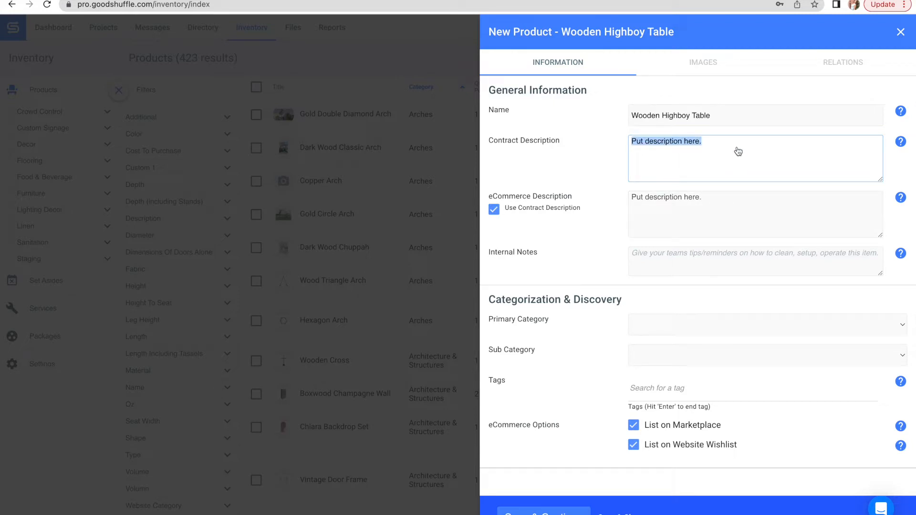
{"action": "key", "text": "BackSpace"}
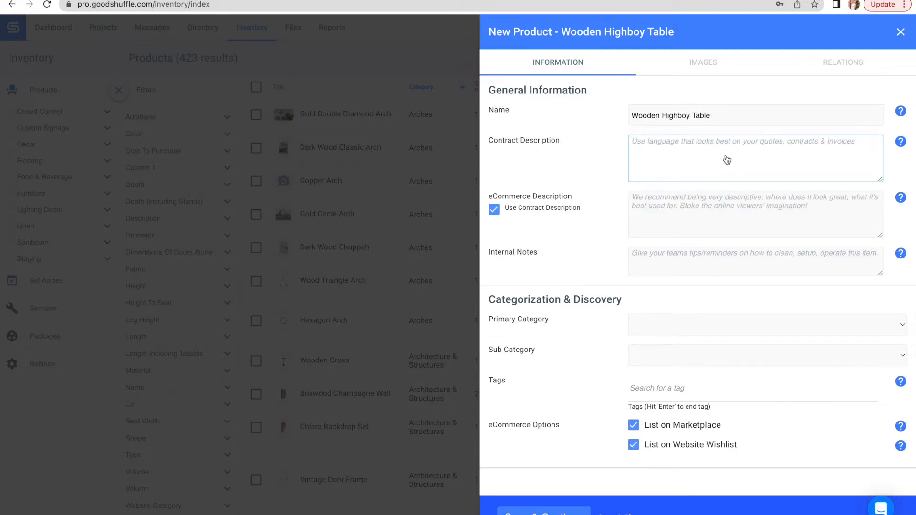
Enter internal notes: "Notes for the team here. Example: This item needs assembly on site. OR This item cannot be taken up stairs etc."
{"action": "left_click", "coordinate": [667, 270]}
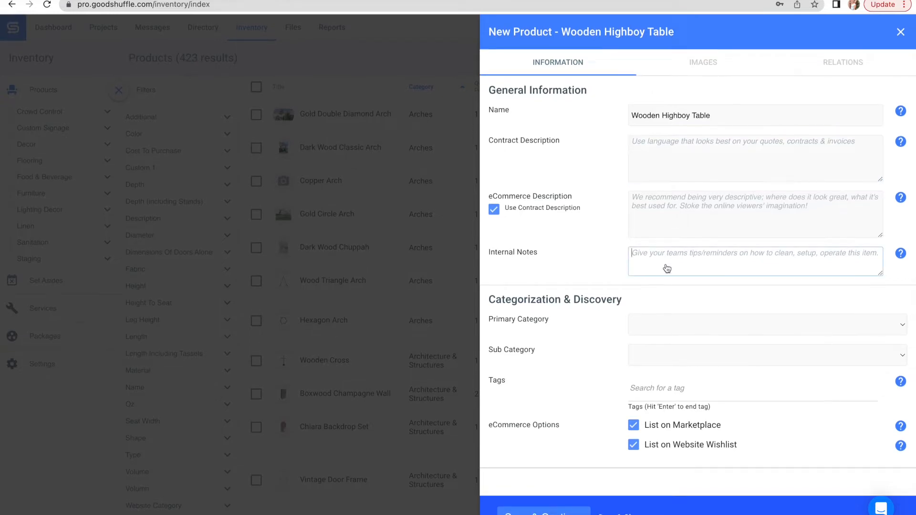
{"action": "type", "text": "Notes for the team here"}
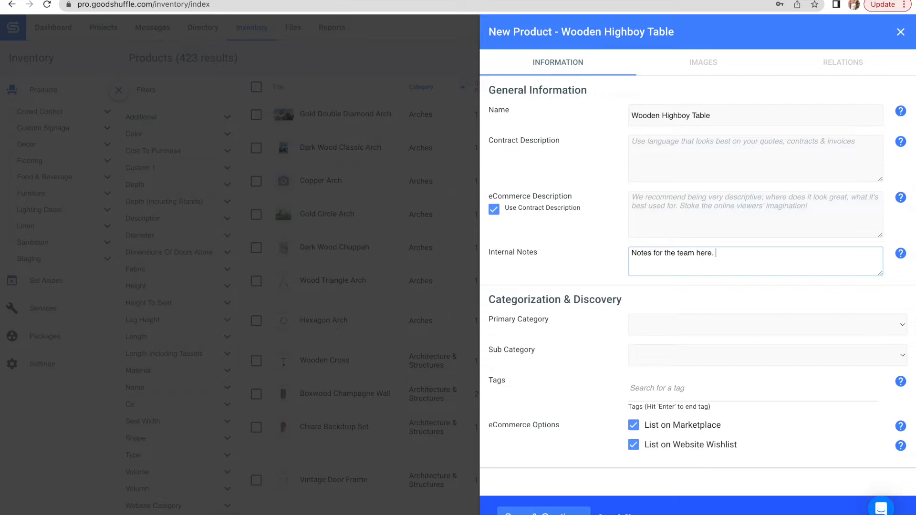
{"action": "type", "text": ". Example: This item needs assem"}
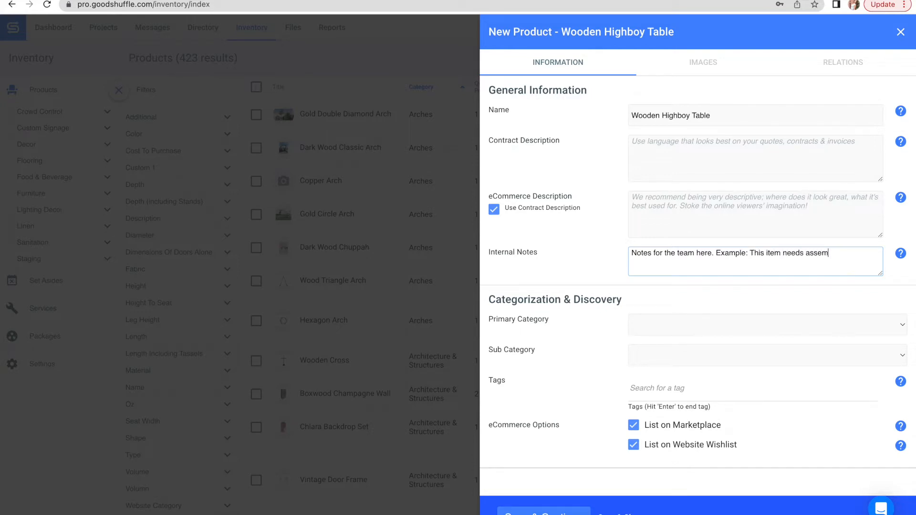
{"action": "type", "text": "bly on site."}
{"action": "type", "text": " OR this "}
{"action": "type", "text": "This item require"}
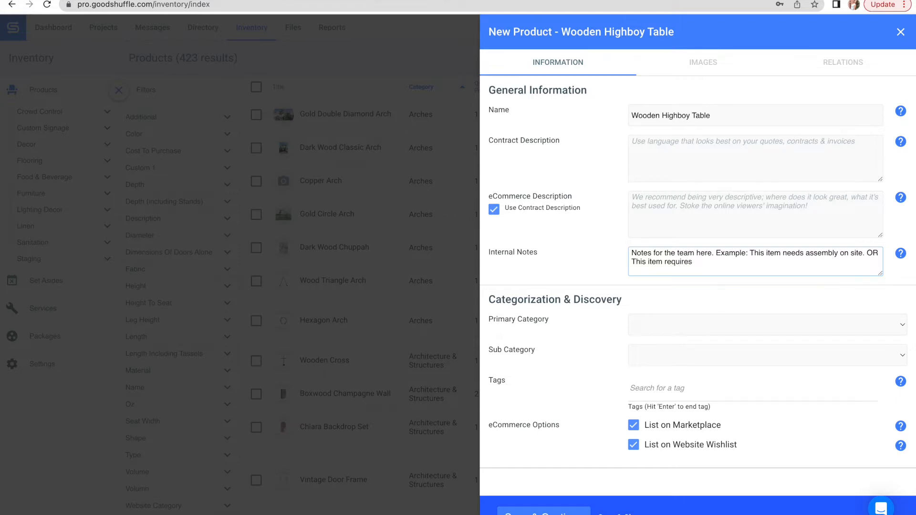
{"action": "key", "text": "BackSpace"}
{"action": "key", "text": "BackSpace"}
{"action": "key", "text": "BackSpace"}
{"action": "key", "text": "BackSpace"}
{"action": "type", "text": "cannot be taken up stari"}
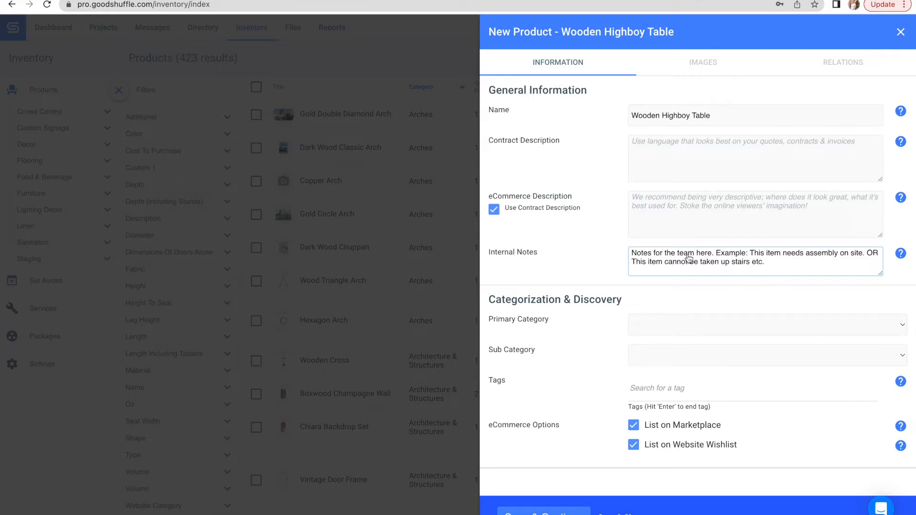
Clear all the sample text from the internal notes
{"action": "double_click", "coordinate": [638, 254]}
{"action": "triple_click", "coordinate": [638, 256]}
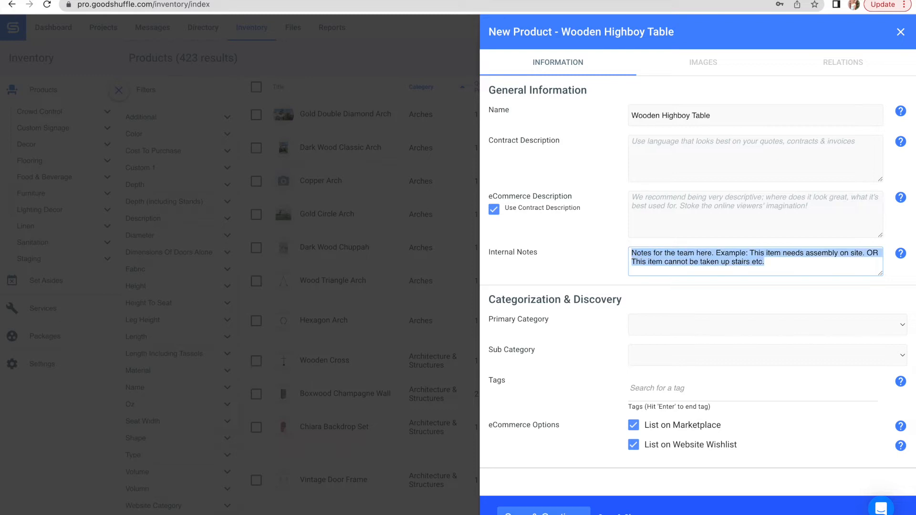
{"action": "key", "text": "BackSpace"}
Categorize the product under the primary category Furniture with the sub category Tables
{"action": "left_click", "coordinate": [680, 326]}
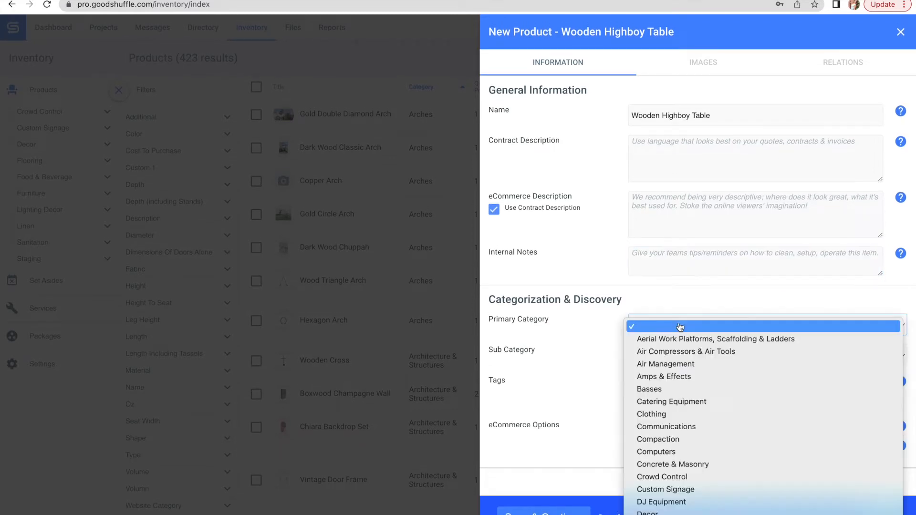
{"action": "scroll", "coordinate": [687, 380], "scroll_direction": "down", "scroll_amount": 10}
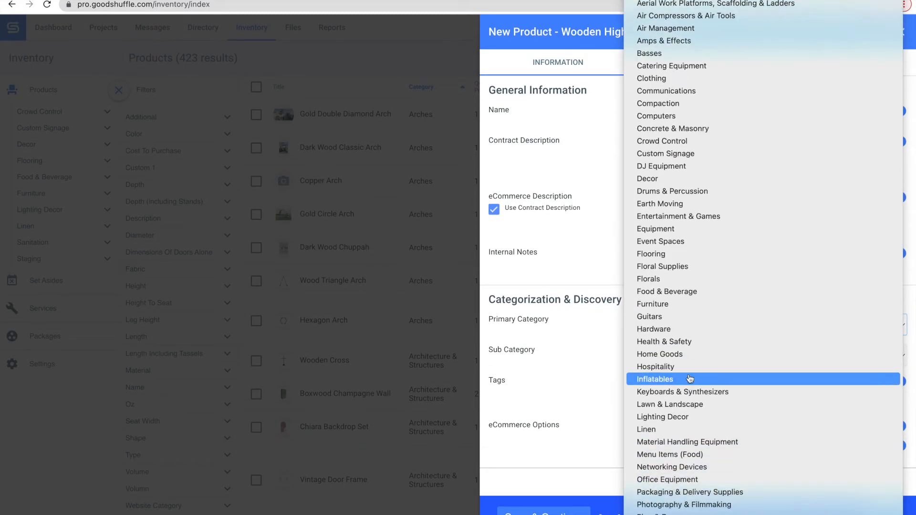
{"action": "left_click", "coordinate": [687, 305]}
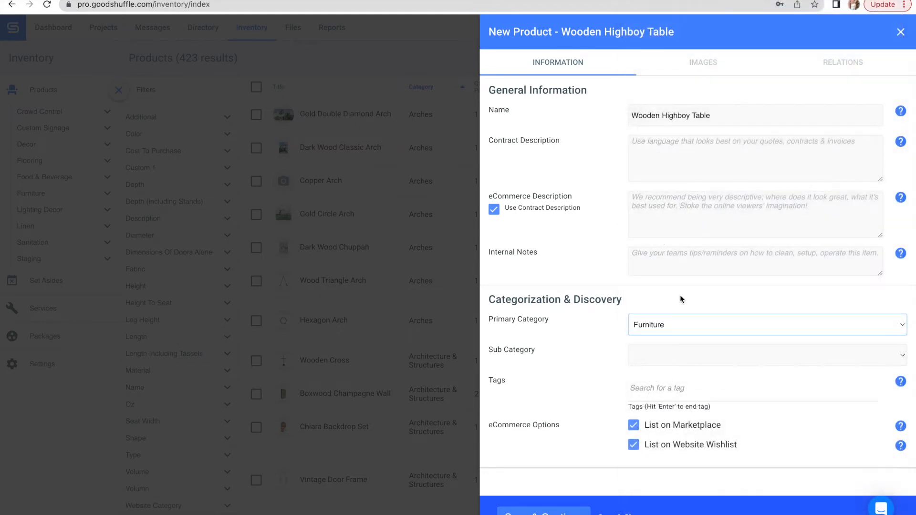
{"action": "left_click", "coordinate": [655, 356]}
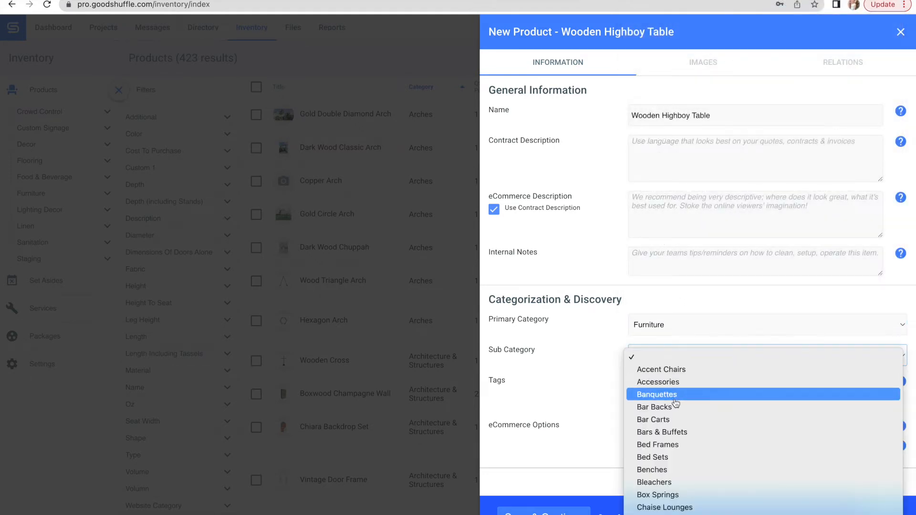
{"action": "scroll", "coordinate": [676, 404], "scroll_direction": "down", "scroll_amount": 8}
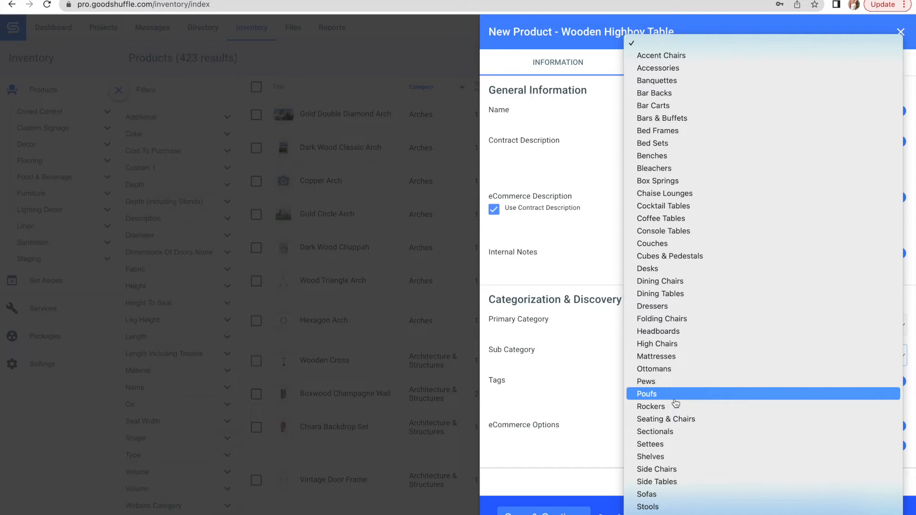
{"action": "left_click", "coordinate": [663, 514]}
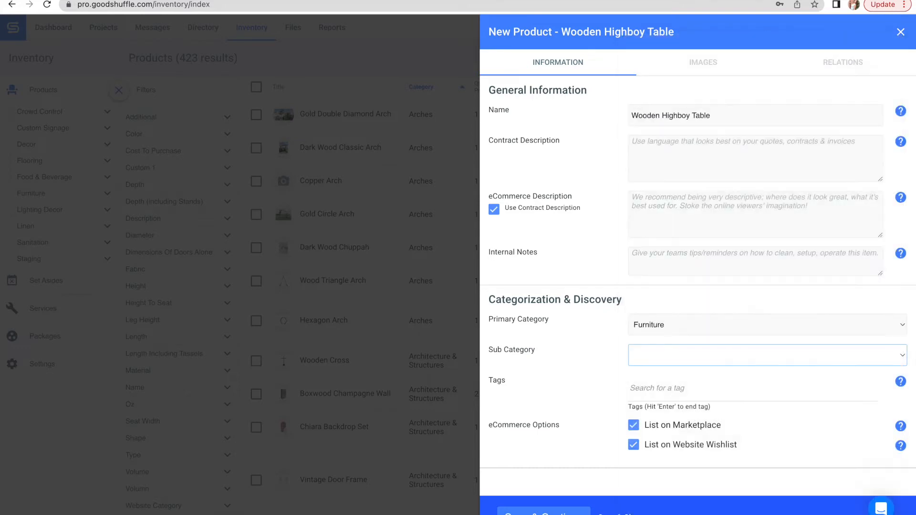
Add the existing tag "Tables" to the product
{"action": "scroll", "coordinate": [662, 357], "scroll_direction": "down", "scroll_amount": 2}
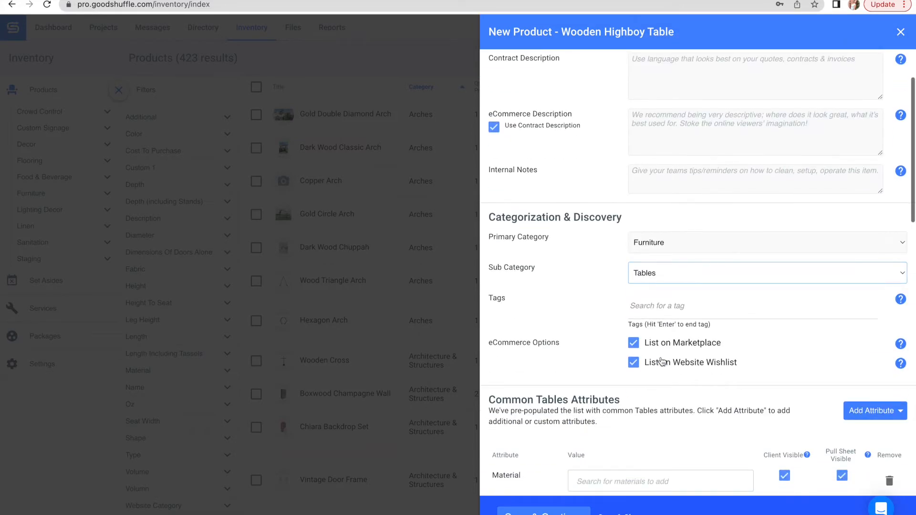
{"action": "left_click", "coordinate": [662, 307]}
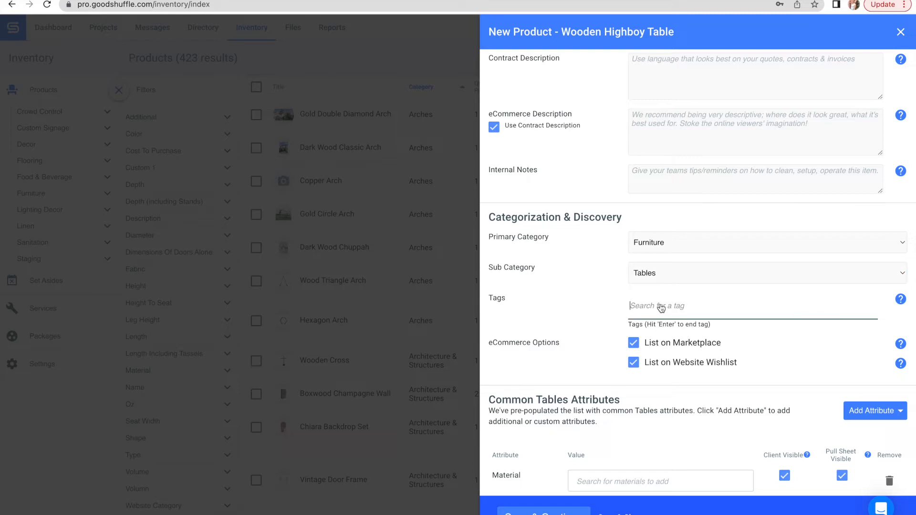
{"action": "type", "text": "tables"}
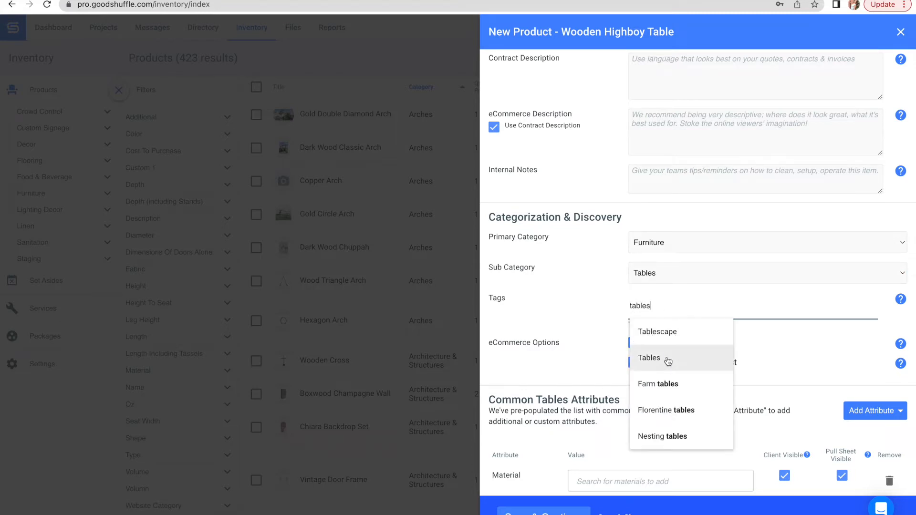
{"action": "left_click", "coordinate": [668, 362]}
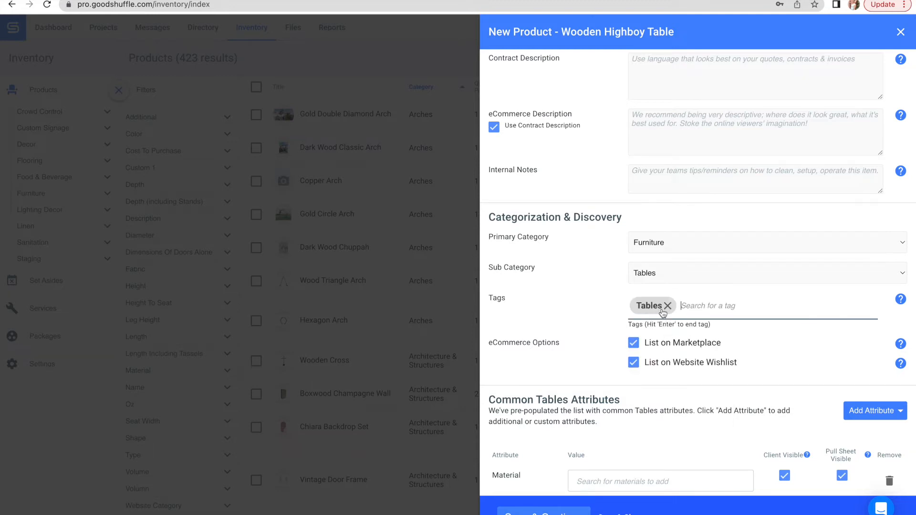
Set the product's Material attribute to Wood in the common tables attributes
{"action": "scroll", "coordinate": [663, 313], "scroll_direction": "down", "scroll_amount": 2}
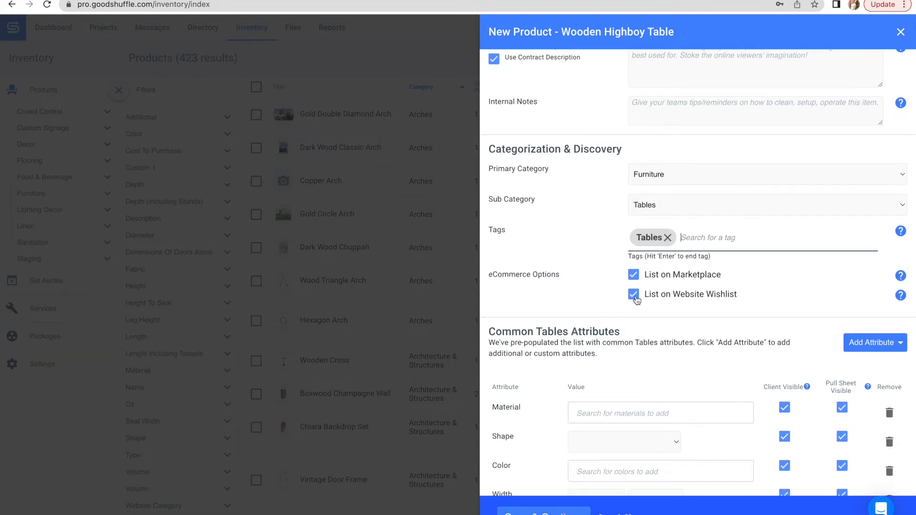
{"action": "scroll", "coordinate": [637, 299], "scroll_direction": "down", "scroll_amount": 3}
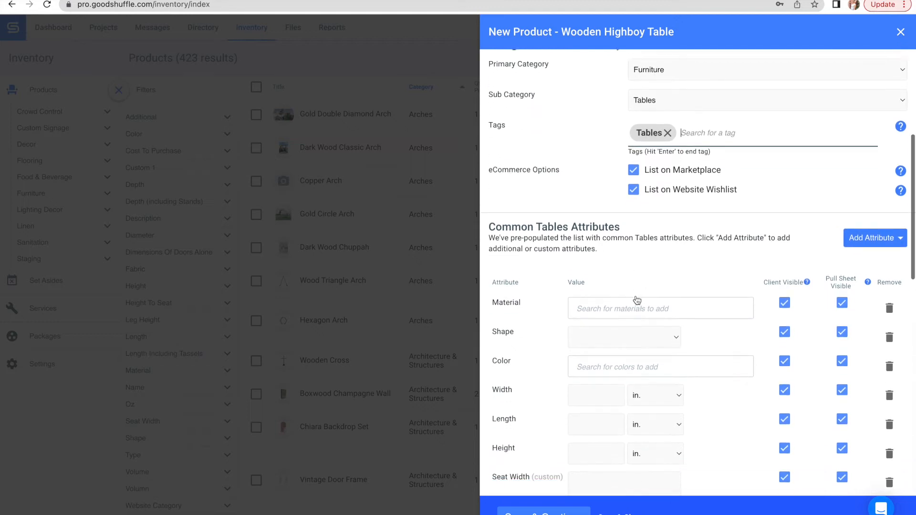
{"action": "scroll", "coordinate": [637, 300], "scroll_direction": "down", "scroll_amount": 1}
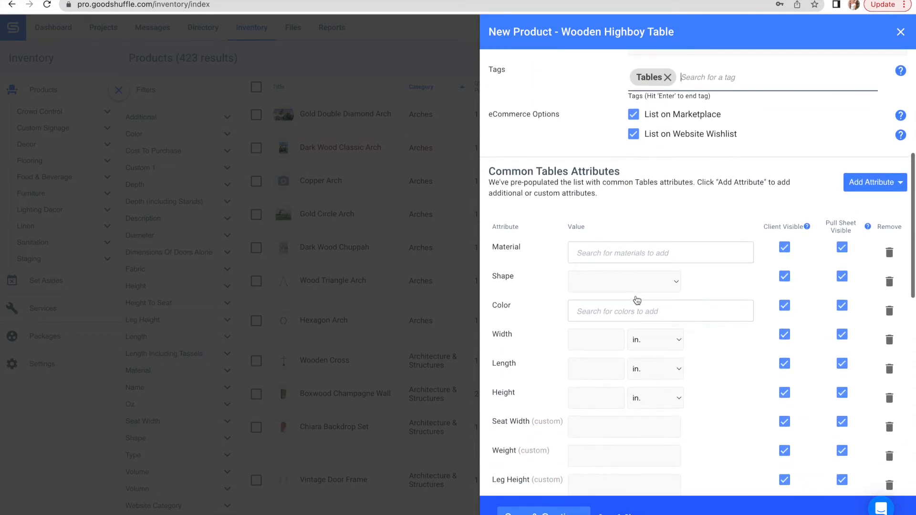
{"action": "scroll", "coordinate": [637, 300], "scroll_direction": "down", "scroll_amount": 1}
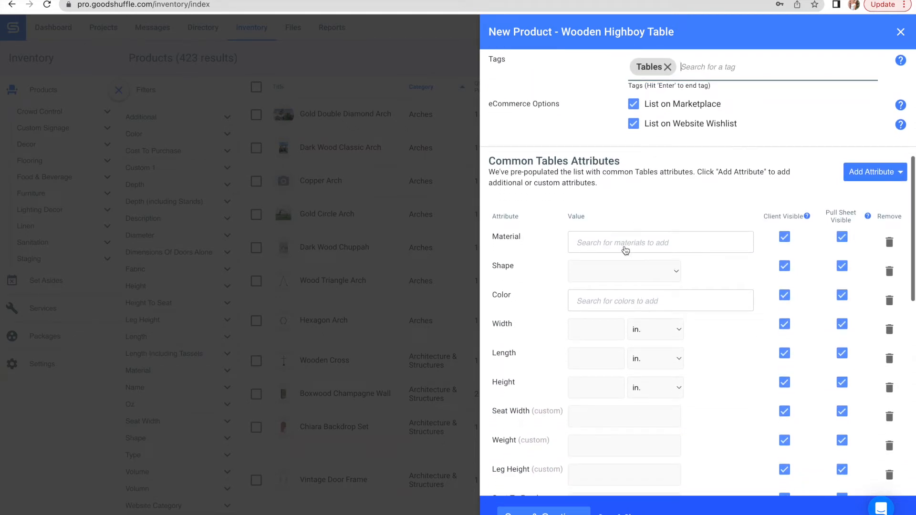
{"action": "scroll", "coordinate": [627, 244], "scroll_direction": "down", "scroll_amount": 3}
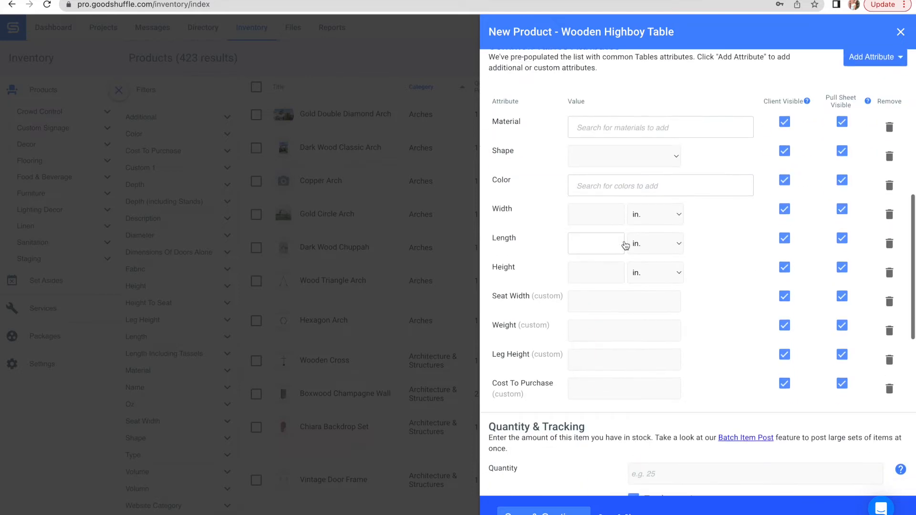
{"action": "scroll", "coordinate": [626, 246], "scroll_direction": "up", "scroll_amount": 1}
{"action": "left_click", "coordinate": [601, 166]}
{"action": "type", "text": "Wood"}
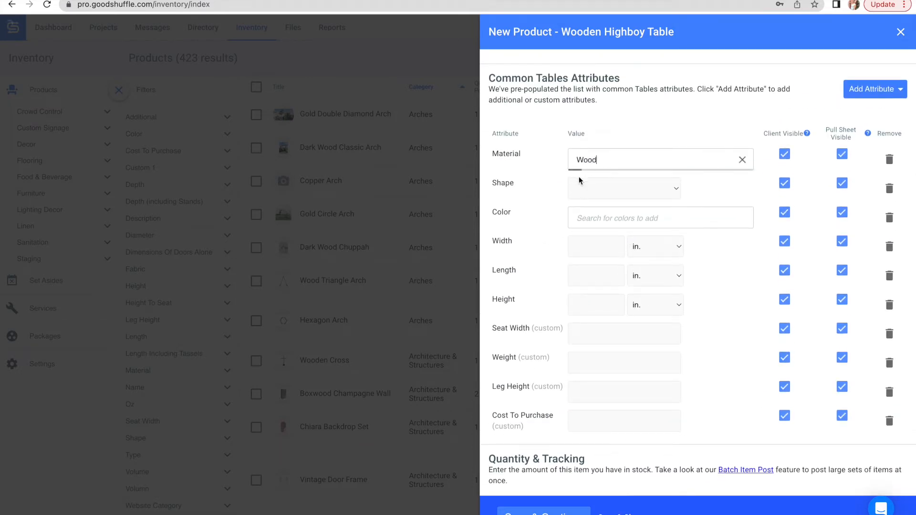
{"action": "left_click", "coordinate": [621, 212]}
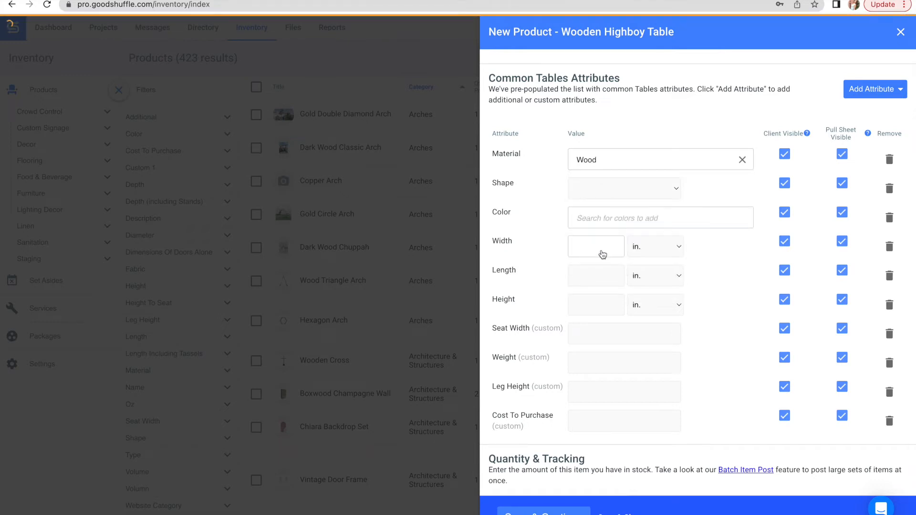
Set the product's stock quantity to 10
{"action": "scroll", "coordinate": [602, 253], "scroll_direction": "down", "scroll_amount": 1}
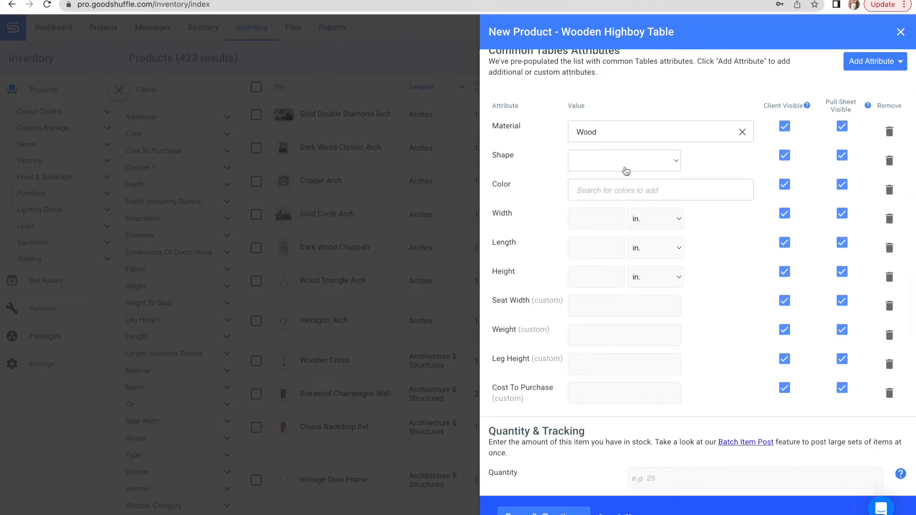
{"action": "scroll", "coordinate": [625, 238], "scroll_direction": "down", "scroll_amount": 3}
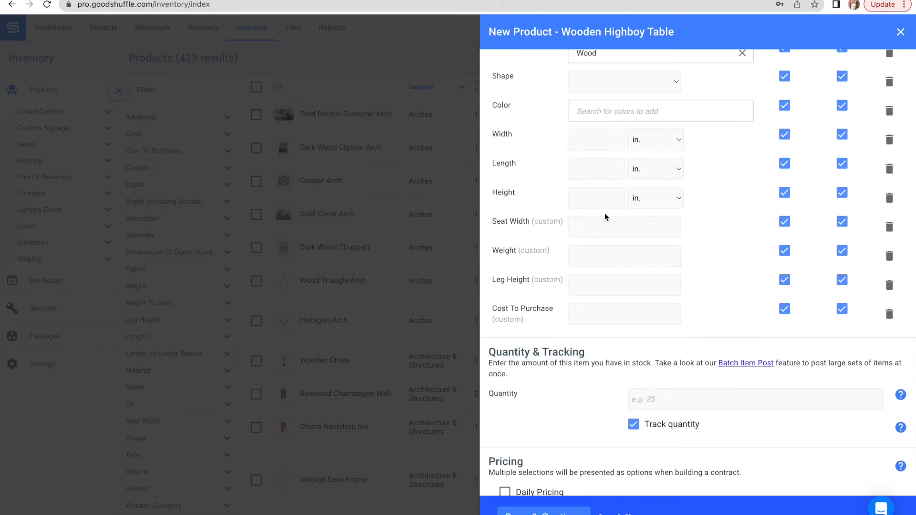
{"action": "scroll", "coordinate": [609, 242], "scroll_direction": "down", "scroll_amount": 5}
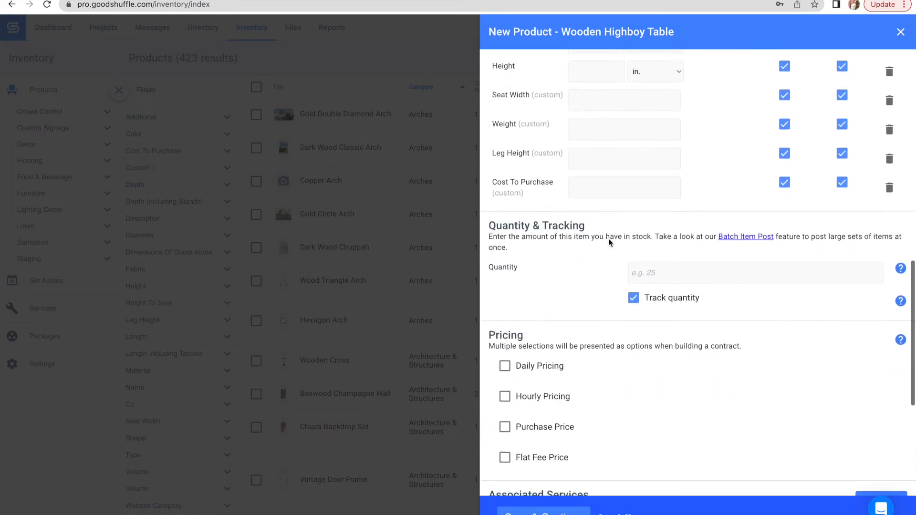
{"action": "left_click", "coordinate": [670, 278]}
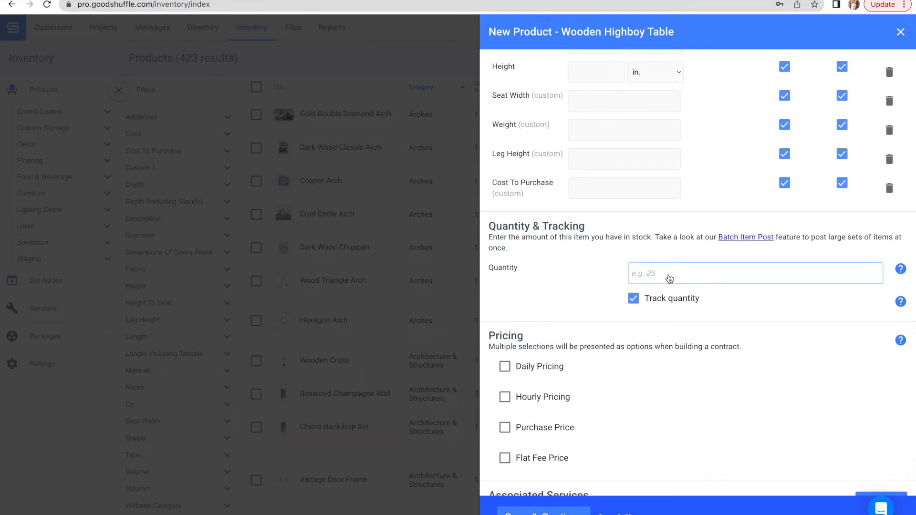
{"action": "type", "text": "10"}
Enable daily pricing for the product with a 1-day price of 75
{"action": "scroll", "coordinate": [633, 301], "scroll_direction": "down", "scroll_amount": 3}
{"action": "left_click", "coordinate": [505, 298]}
{"action": "left_click", "coordinate": [576, 333]}
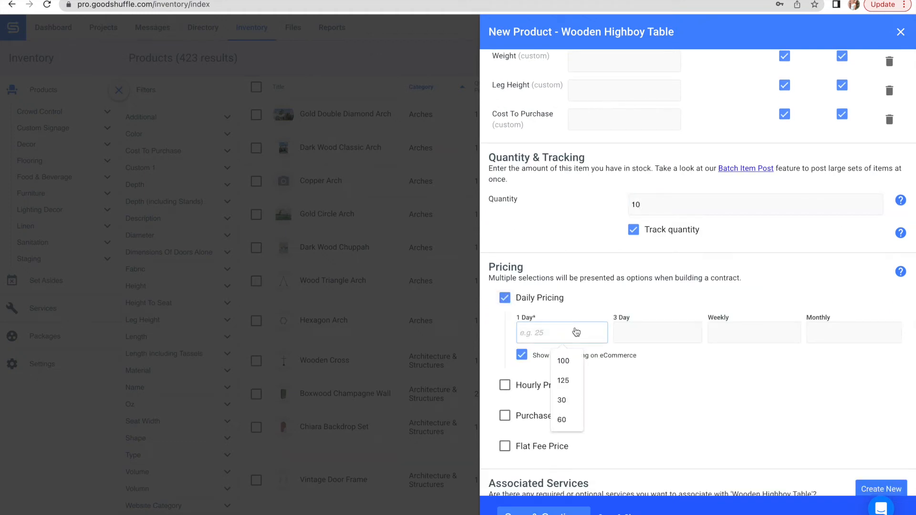
{"action": "type", "text": "75"}
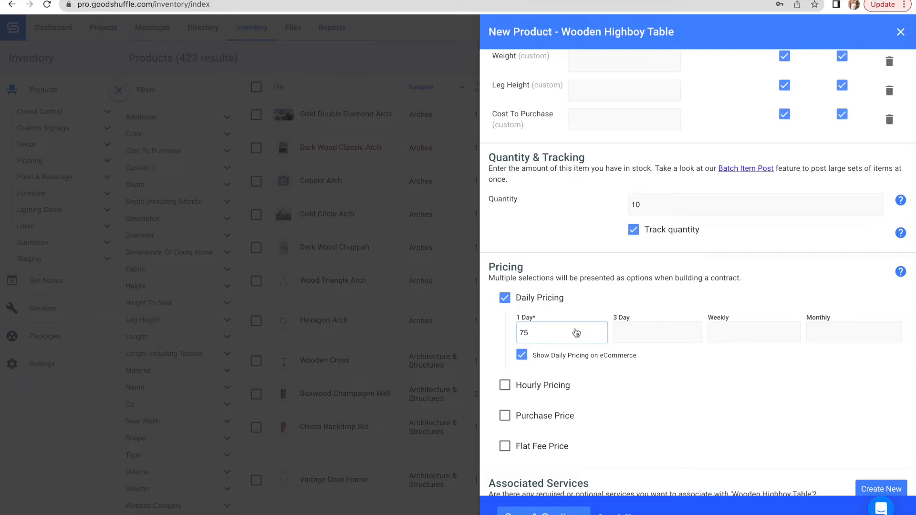
Review the product's associated services, delivery requirement and tax type settings
{"action": "scroll", "coordinate": [592, 366], "scroll_direction": "down", "scroll_amount": 4}
{"action": "scroll", "coordinate": [591, 366], "scroll_direction": "down", "scroll_amount": 2}
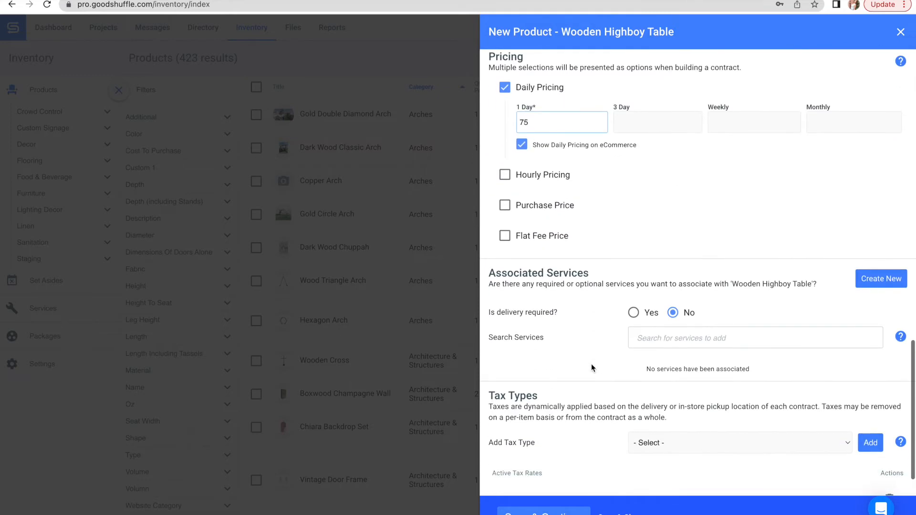
{"action": "scroll", "coordinate": [591, 367], "scroll_direction": "down", "scroll_amount": 1}
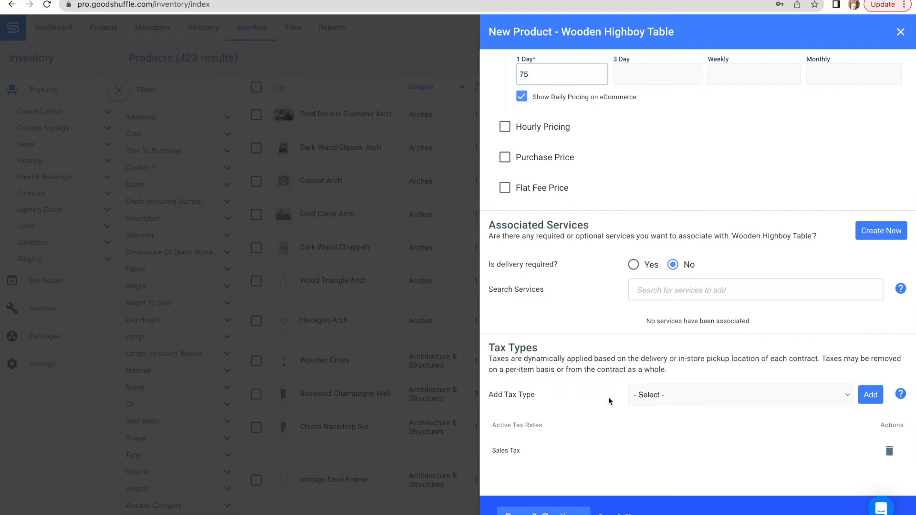
Save the new Wooden Highboy Table product and continue past its images to its relations without adding any images
{"action": "left_click", "coordinate": [563, 511]}
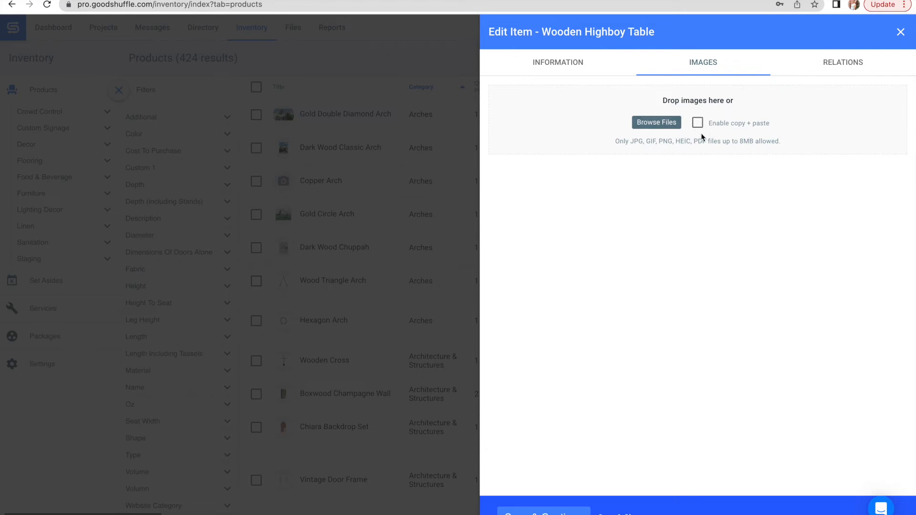
{"action": "left_click", "coordinate": [549, 514]}
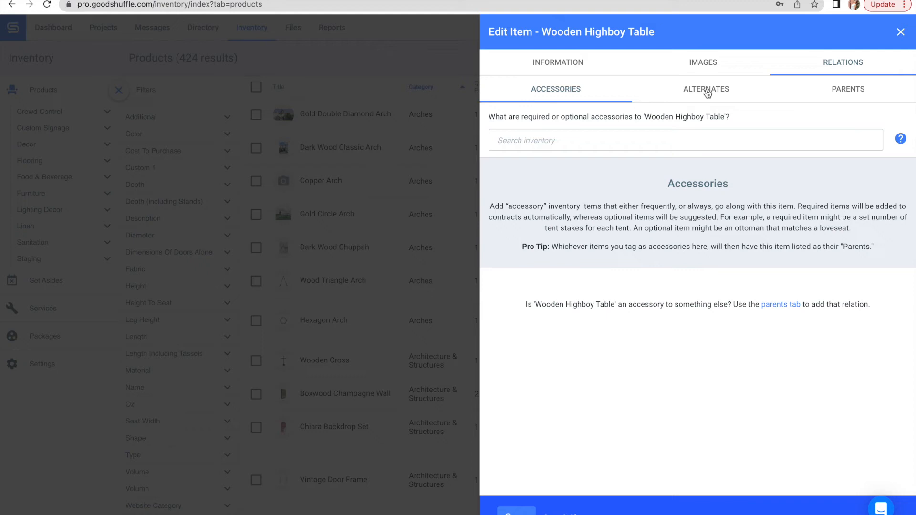
Review the product's accessories, alternates and parents relations and its images, and save and close the product
{"action": "left_click", "coordinate": [556, 91]}
{"action": "left_click", "coordinate": [841, 64]}
{"action": "left_click", "coordinate": [707, 90]}
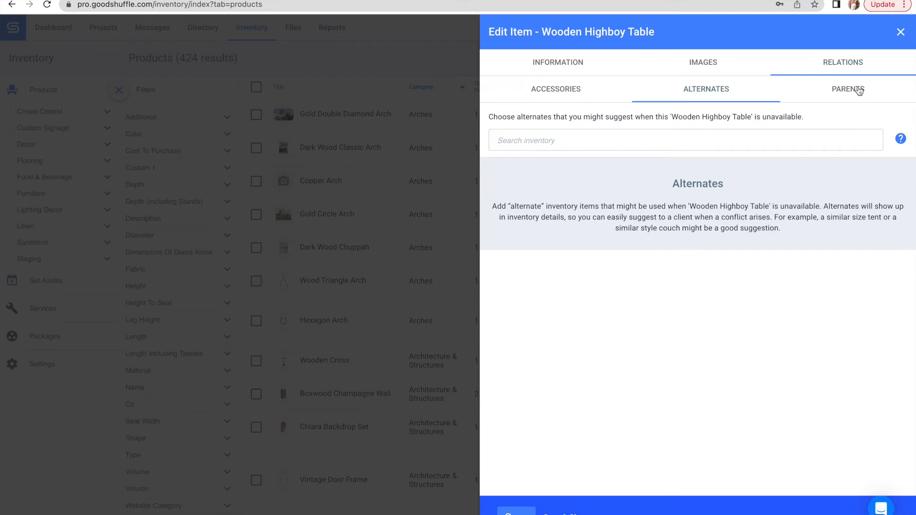
{"action": "left_click", "coordinate": [858, 90]}
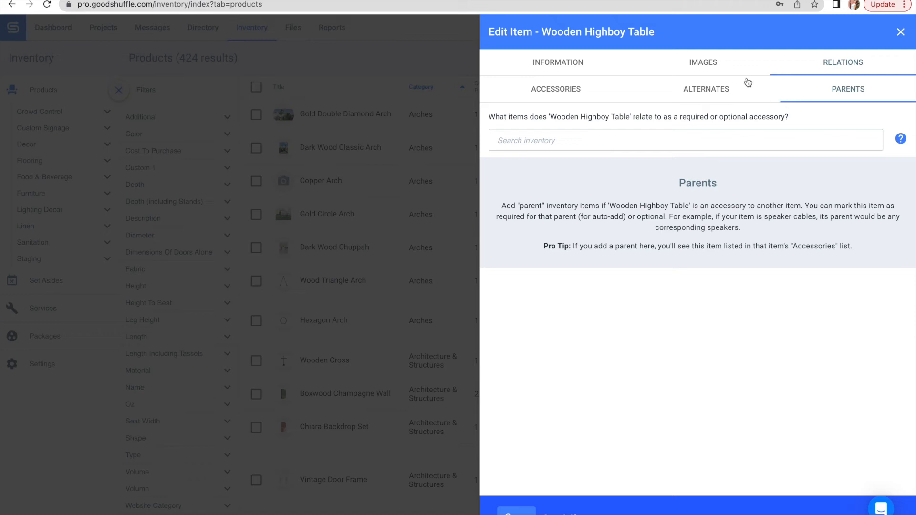
{"action": "left_click", "coordinate": [704, 69]}
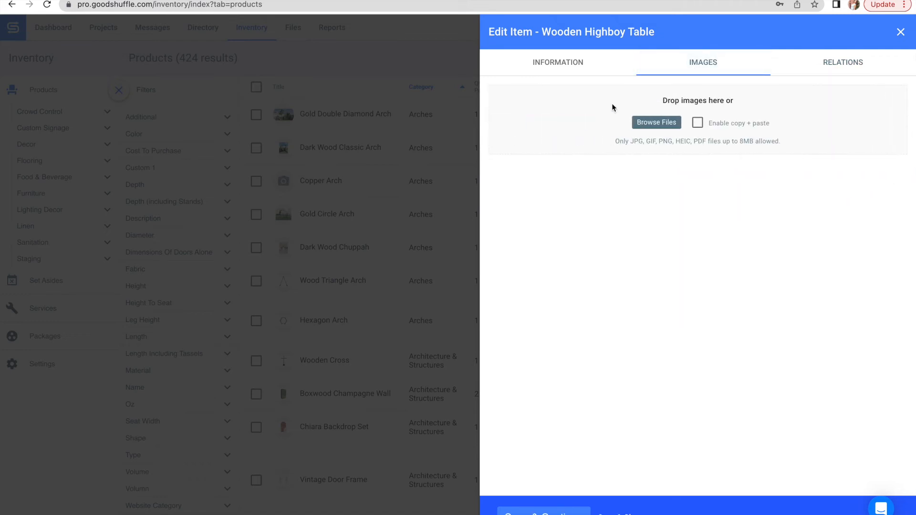
{"action": "left_click", "coordinate": [840, 63]}
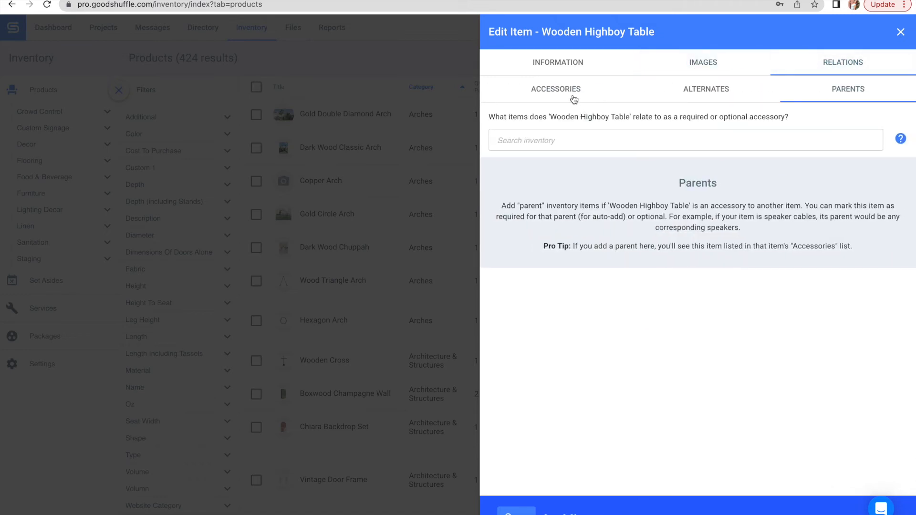
{"action": "left_click", "coordinate": [573, 94]}
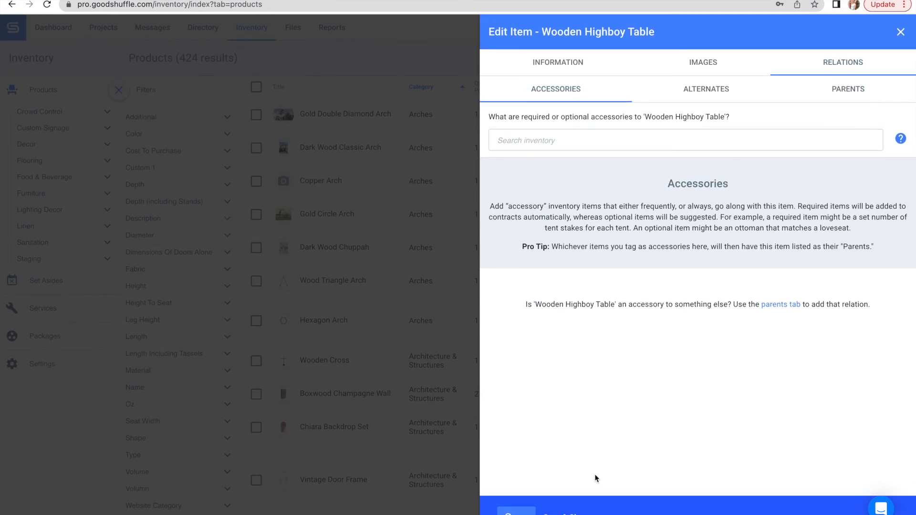
{"action": "left_click", "coordinate": [569, 511]}
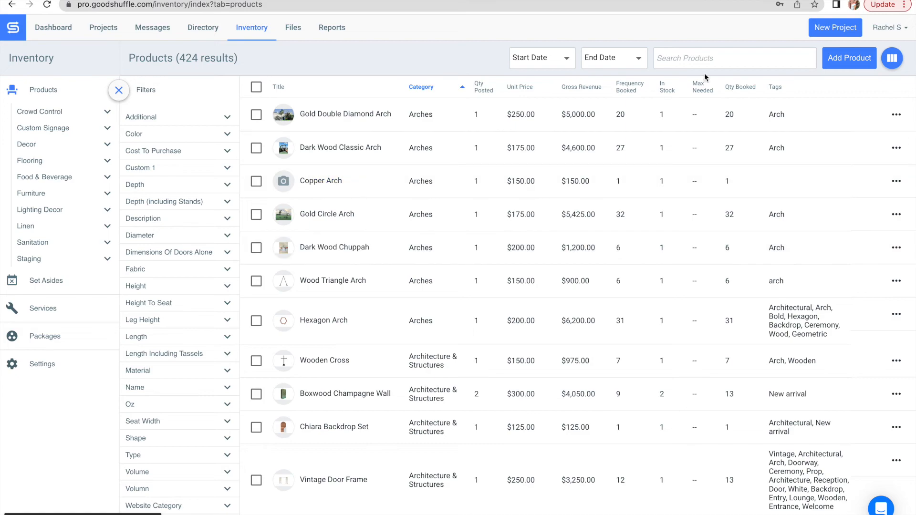
Find the Faux Marble Coffee Table in the Tables category of the product list and open it for editing
{"action": "scroll", "coordinate": [423, 205], "scroll_direction": "down", "scroll_amount": 10}
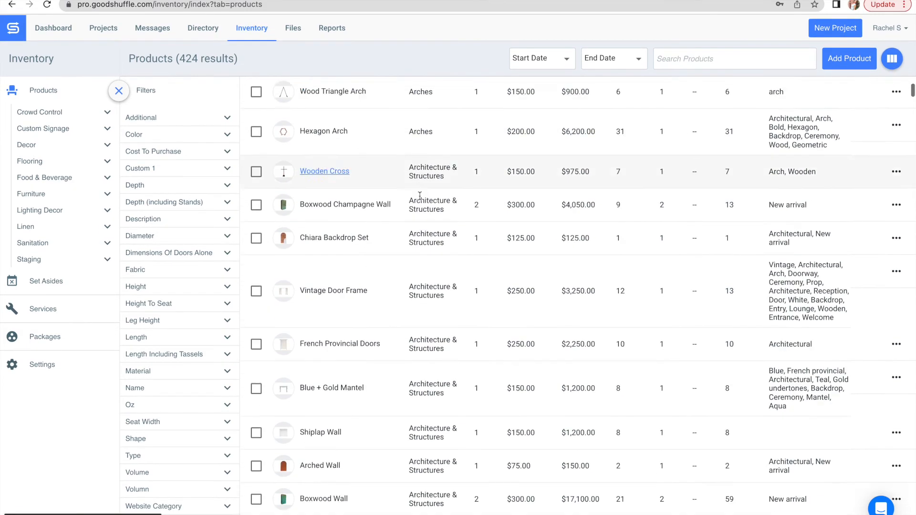
{"action": "scroll", "coordinate": [419, 196], "scroll_direction": "down", "scroll_amount": 15}
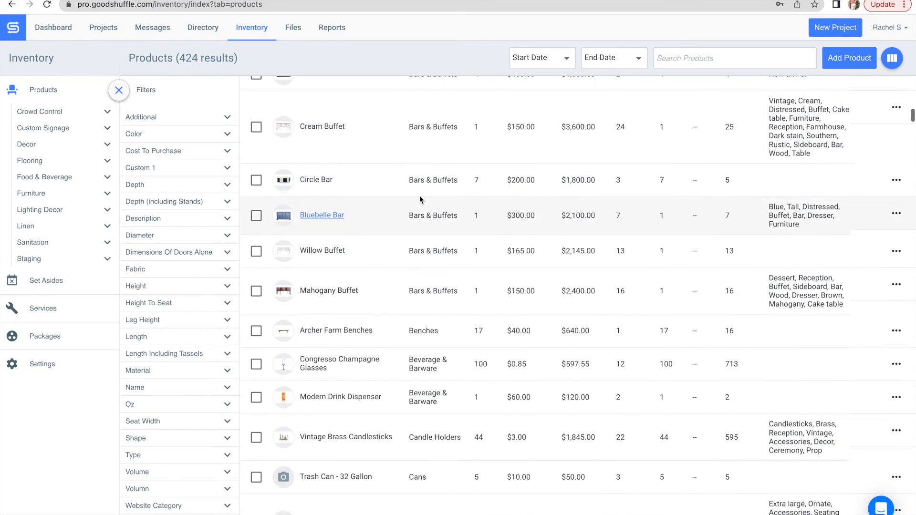
{"action": "scroll", "coordinate": [420, 196], "scroll_direction": "down", "scroll_amount": 18}
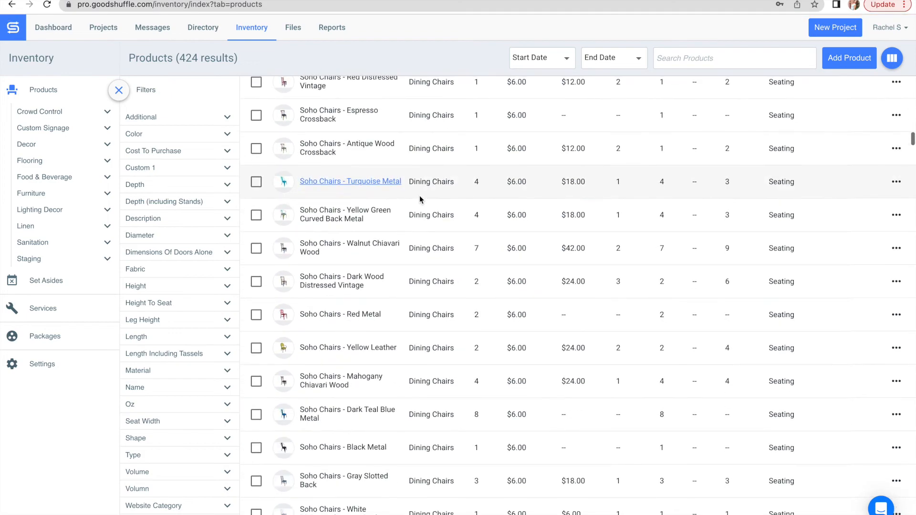
{"action": "scroll", "coordinate": [420, 198], "scroll_direction": "down", "scroll_amount": 5}
{"action": "scroll", "coordinate": [420, 200], "scroll_direction": "down", "scroll_amount": 18}
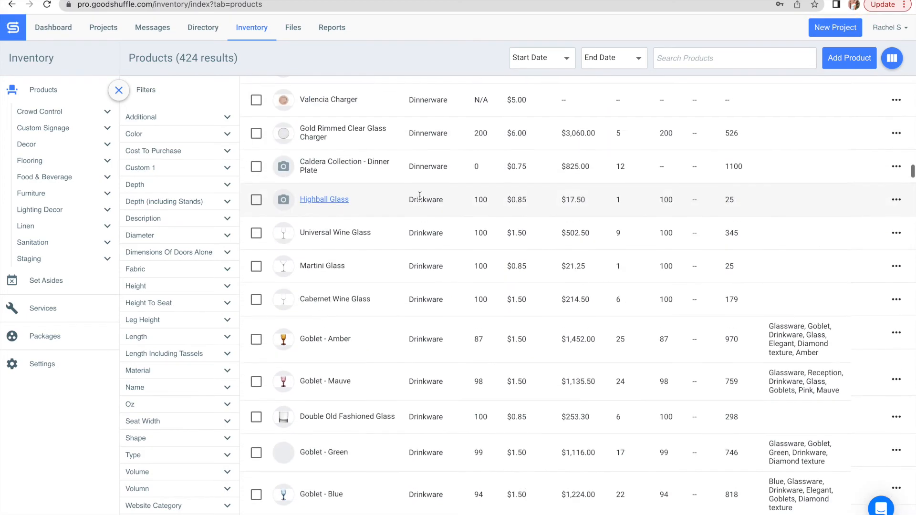
{"action": "scroll", "coordinate": [419, 196], "scroll_direction": "down", "scroll_amount": 20}
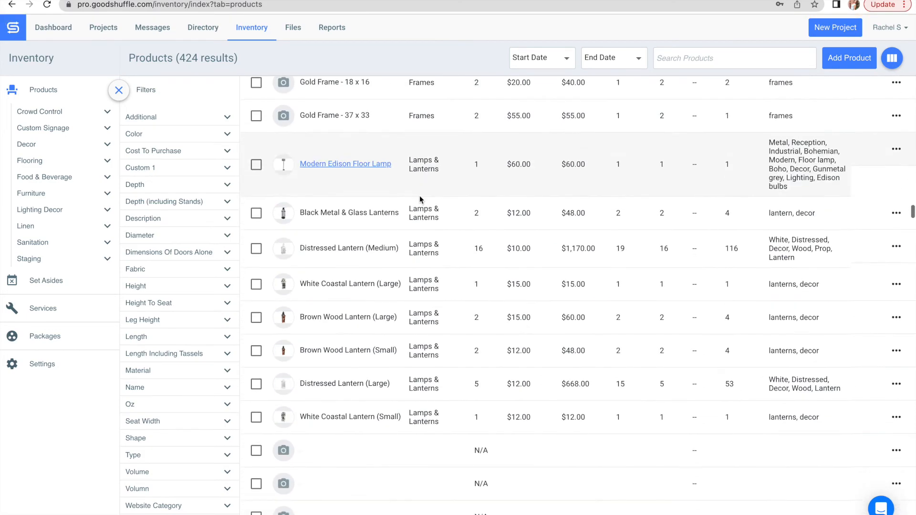
{"action": "scroll", "coordinate": [420, 196], "scroll_direction": "down", "scroll_amount": 20}
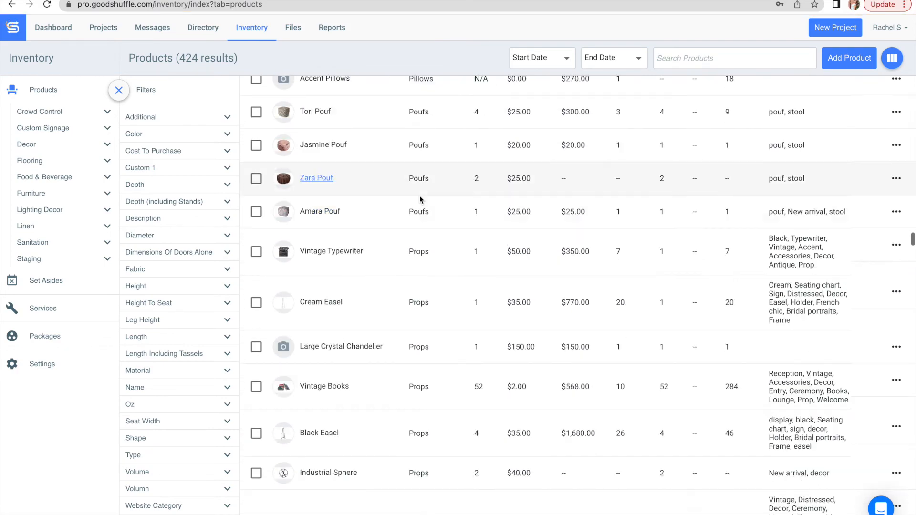
{"action": "scroll", "coordinate": [420, 195], "scroll_direction": "down", "scroll_amount": 20}
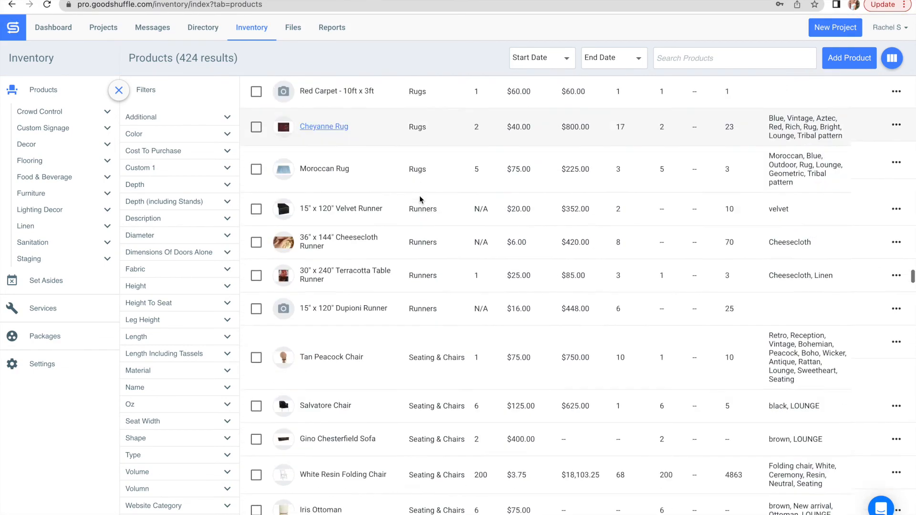
{"action": "scroll", "coordinate": [420, 199], "scroll_direction": "down", "scroll_amount": 20}
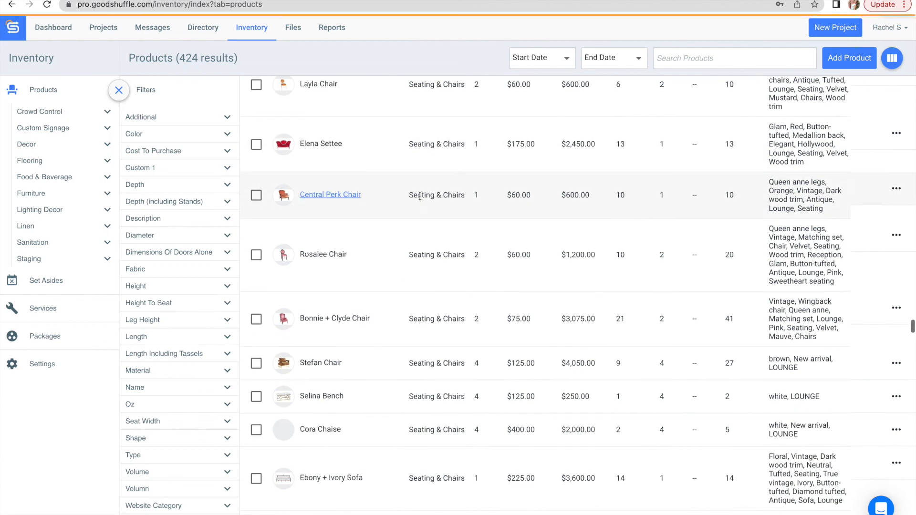
{"action": "scroll", "coordinate": [420, 200], "scroll_direction": "down", "scroll_amount": 20}
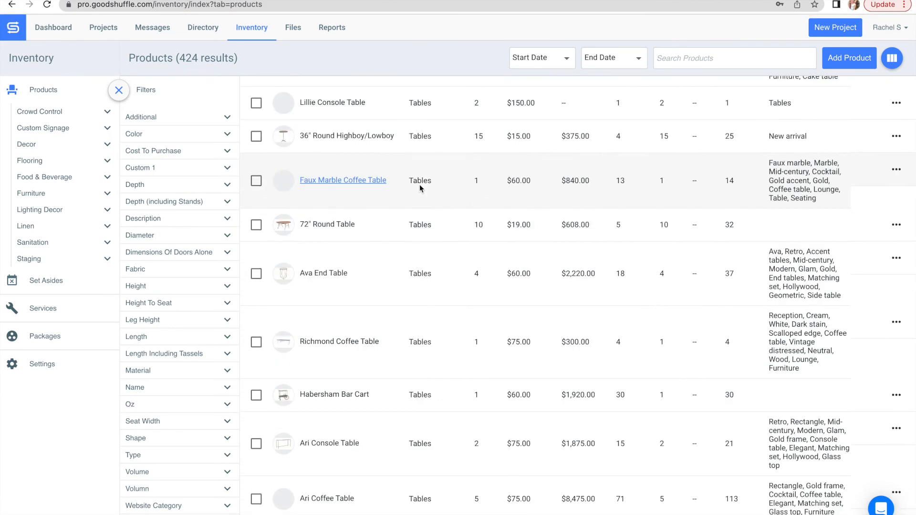
{"action": "left_click", "coordinate": [349, 181]}
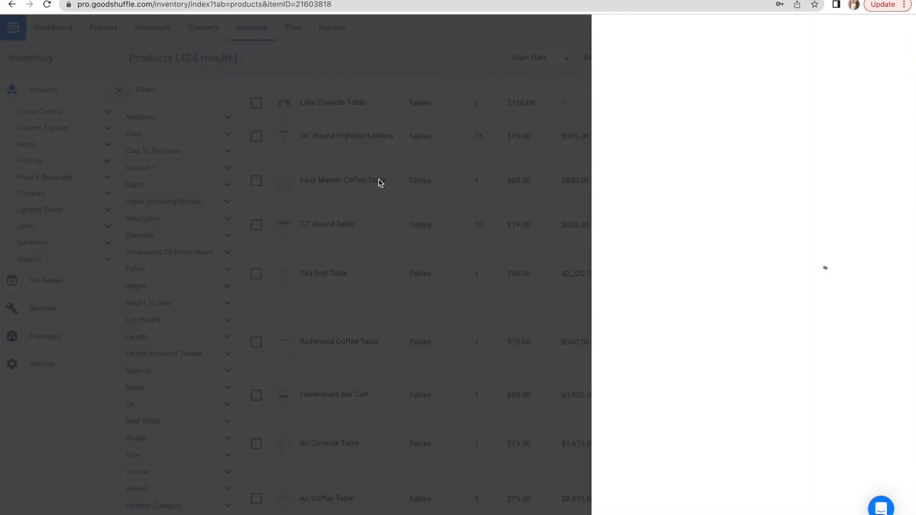
{"action": "left_click", "coordinate": [864, 36]}
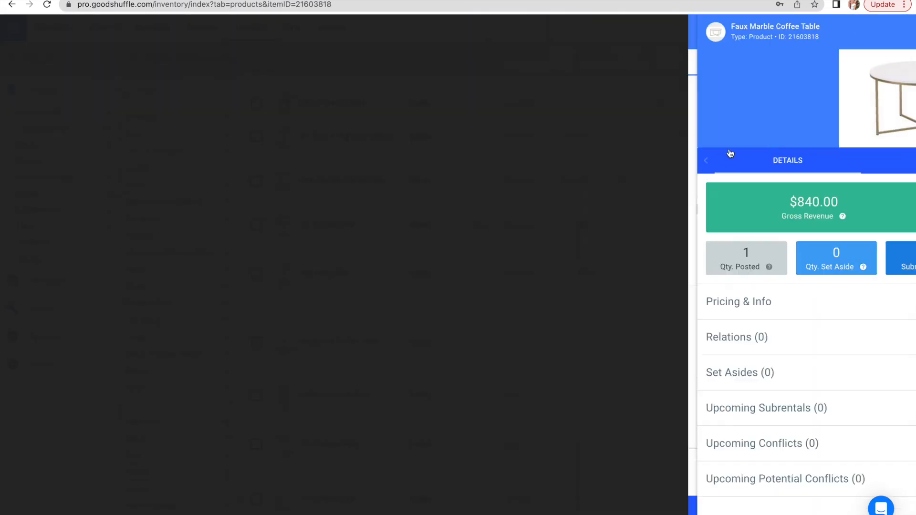
Review the Faux Marble Coffee Table's descriptions, categories, tags, eCommerce options and attributes, and save and close the item
{"action": "scroll", "coordinate": [695, 277], "scroll_direction": "down", "scroll_amount": 3}
{"action": "scroll", "coordinate": [695, 277], "scroll_direction": "down", "scroll_amount": 1}
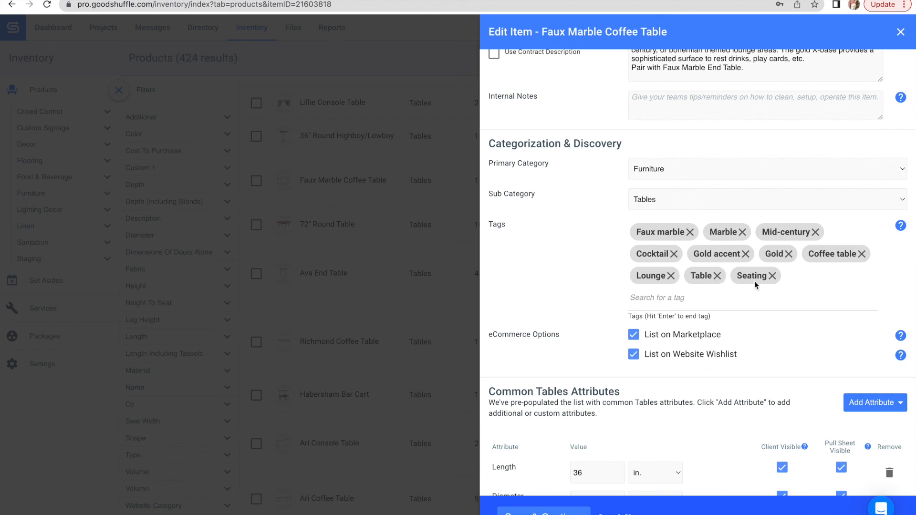
{"action": "scroll", "coordinate": [702, 284], "scroll_direction": "up", "scroll_amount": 3}
{"action": "scroll", "coordinate": [703, 283], "scroll_direction": "down", "scroll_amount": 4}
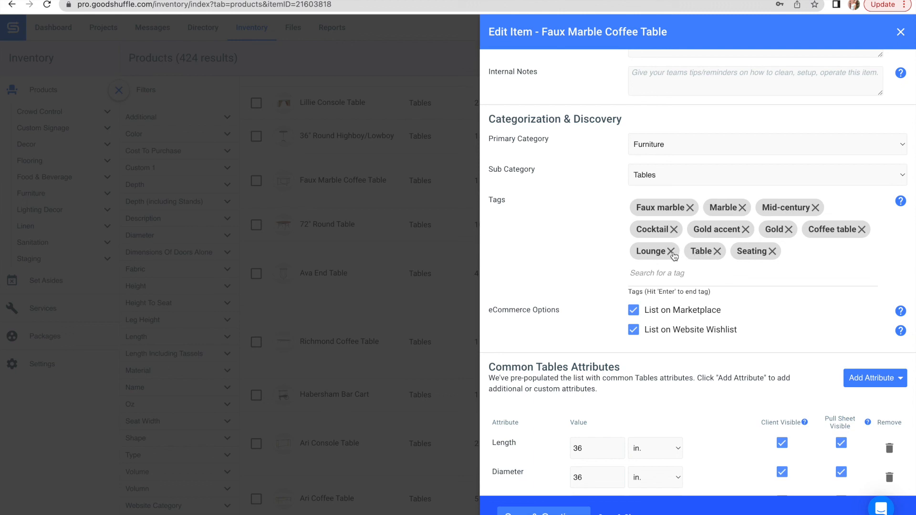
{"action": "scroll", "coordinate": [674, 253], "scroll_direction": "up", "scroll_amount": 5}
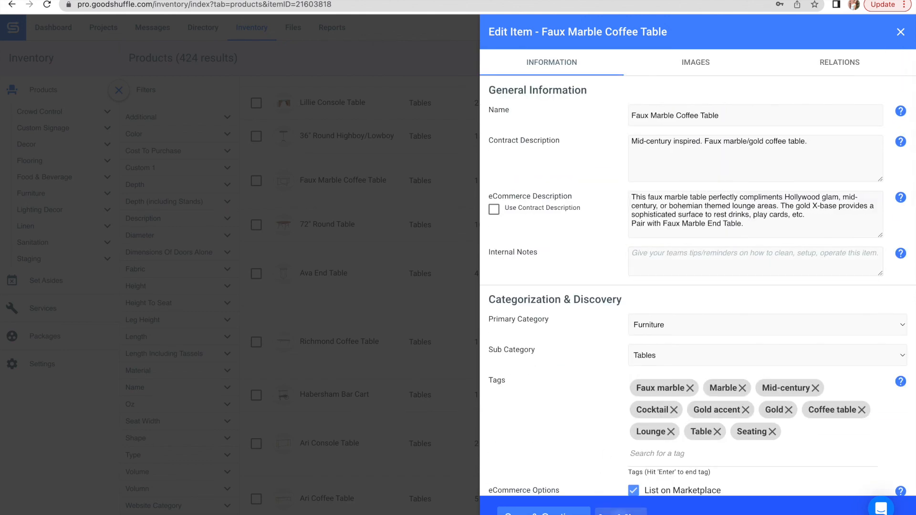
{"action": "left_click", "coordinate": [616, 511]}
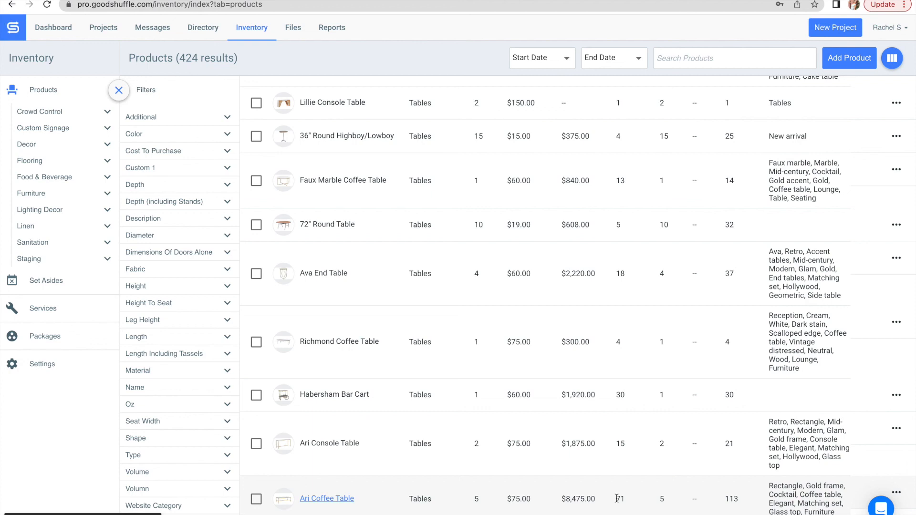